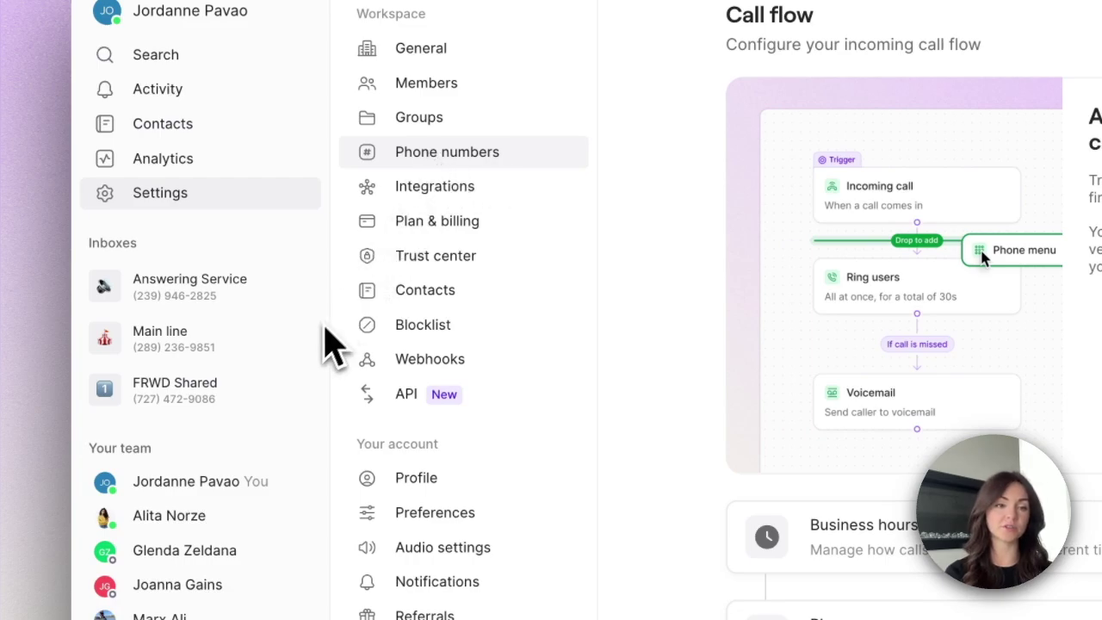
Step: Open the Main line inbox's settings and switch its call flow to the new beta builder
click(303, 342)
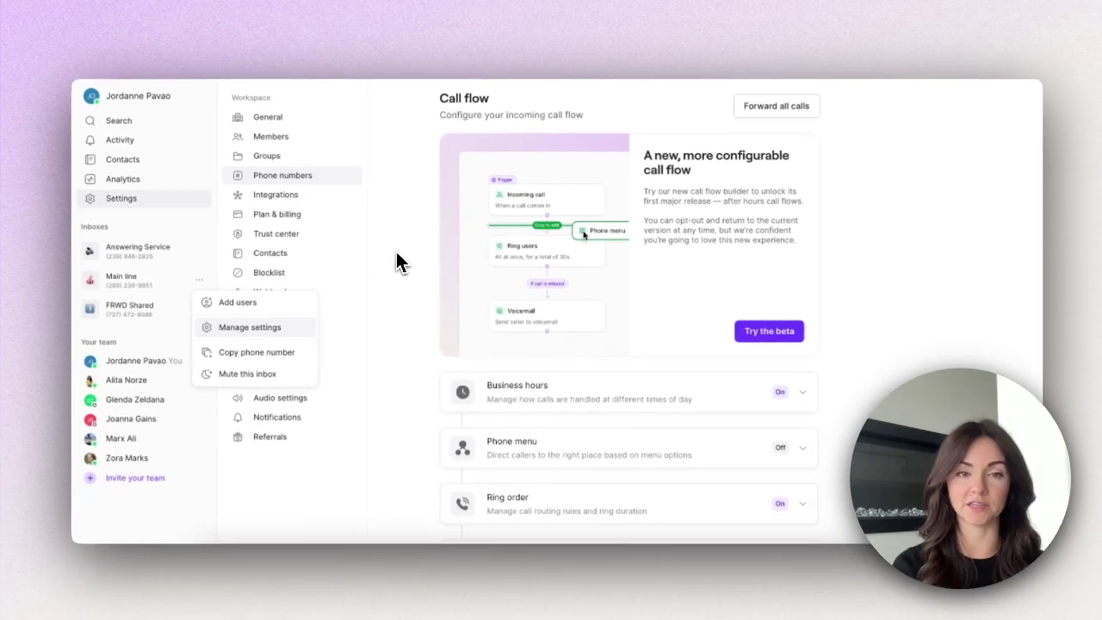
click(656, 286)
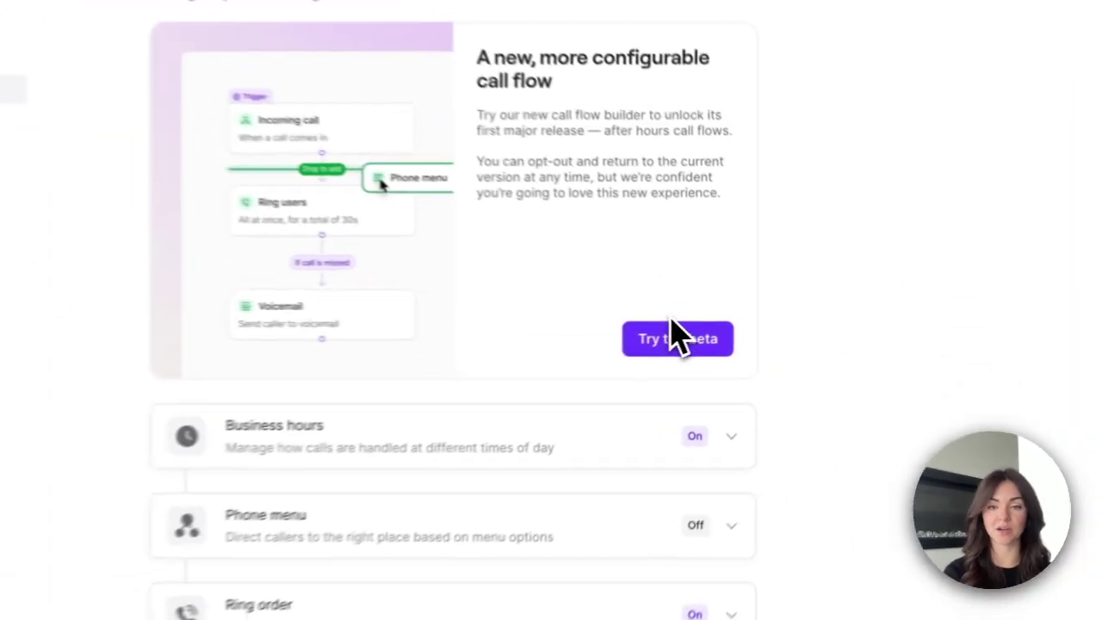
click(661, 345)
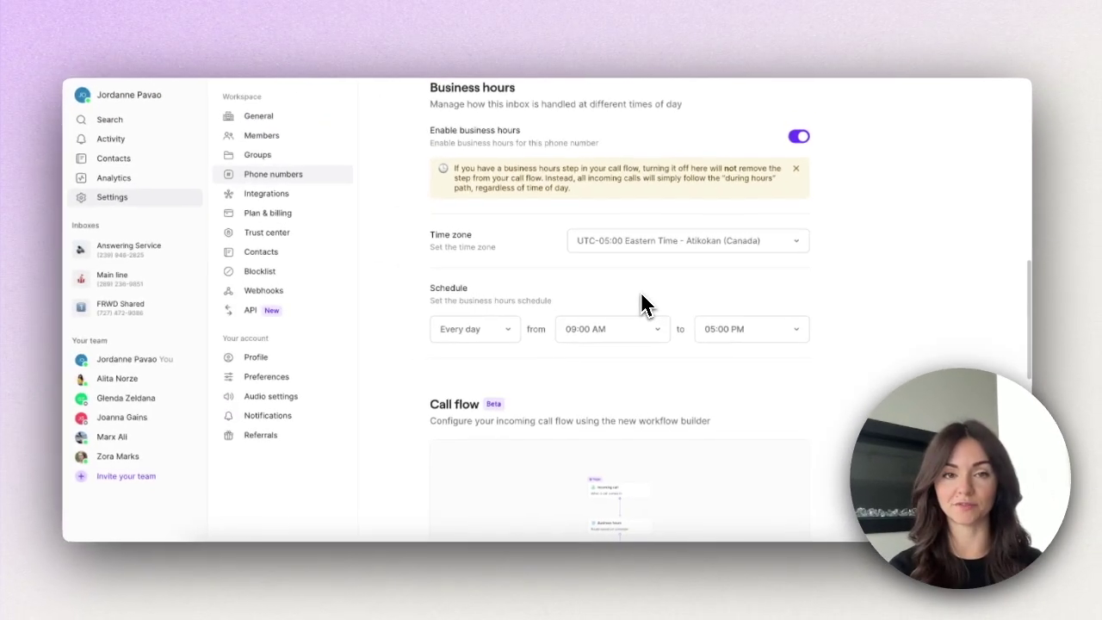
Step: Open the Main line's call flow for editing and look over the available calling steps
scroll(693, 365, down, 3)
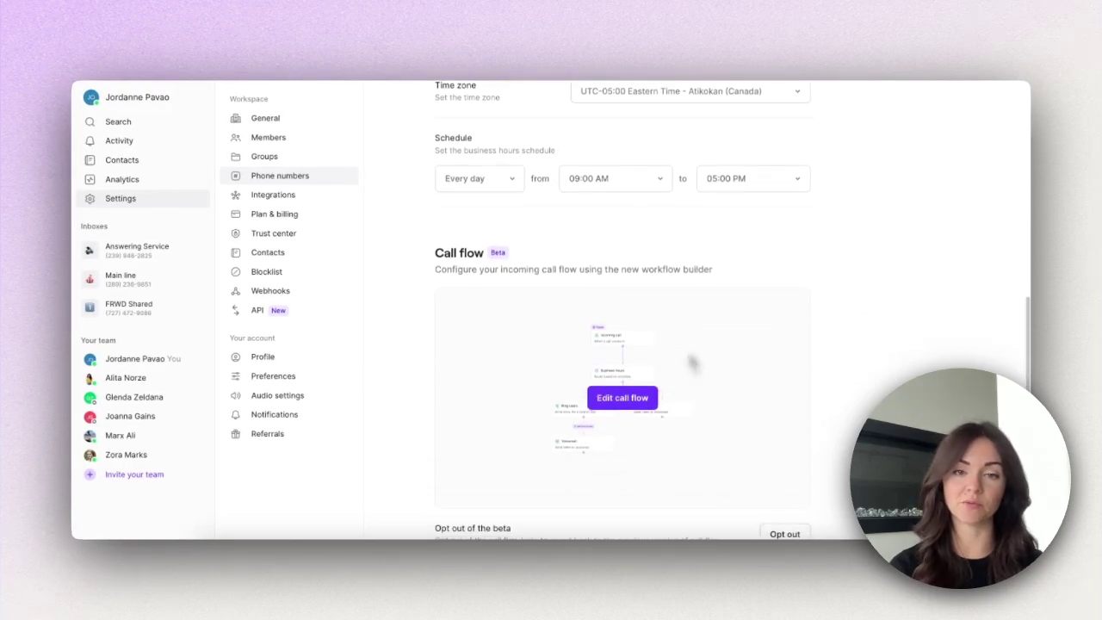
scroll(689, 369, down, 2)
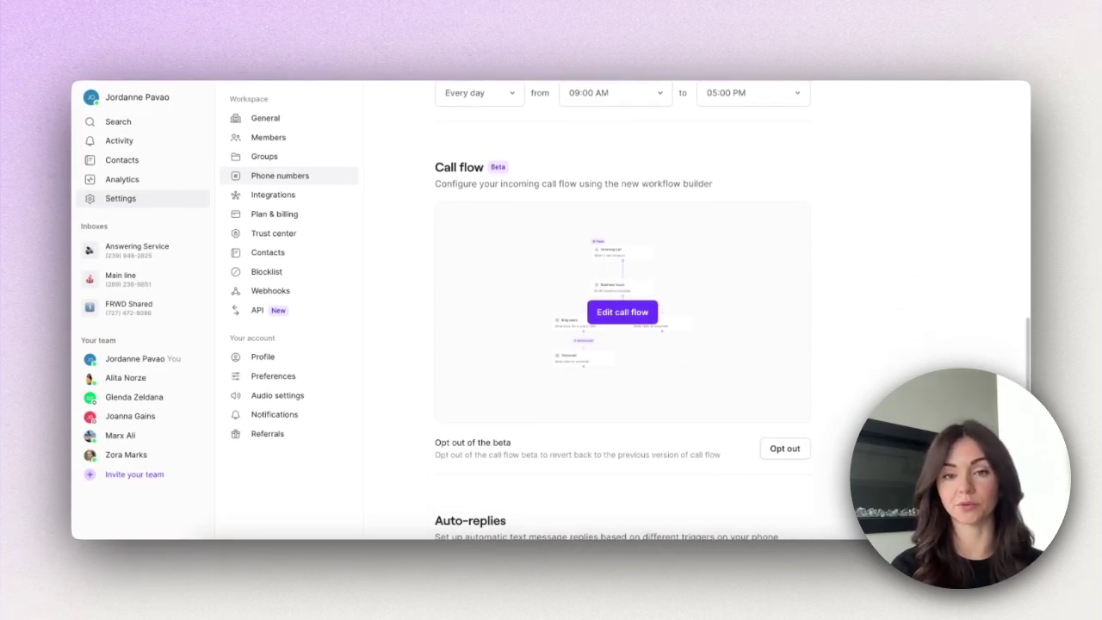
scroll(693, 368, down, 1)
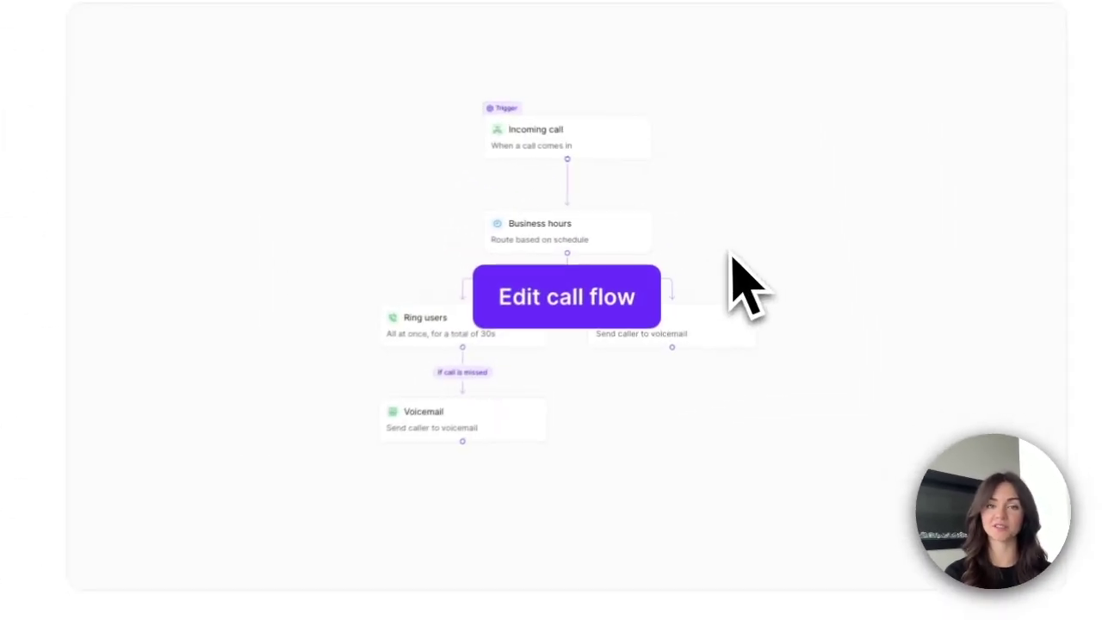
click(613, 301)
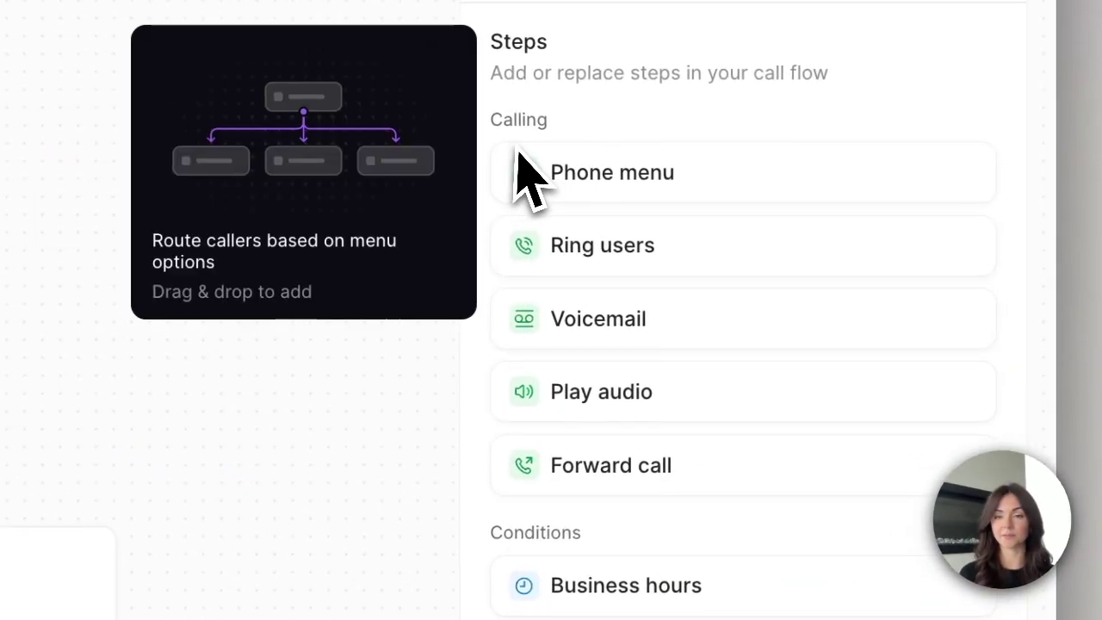
mouse_move(523, 232)
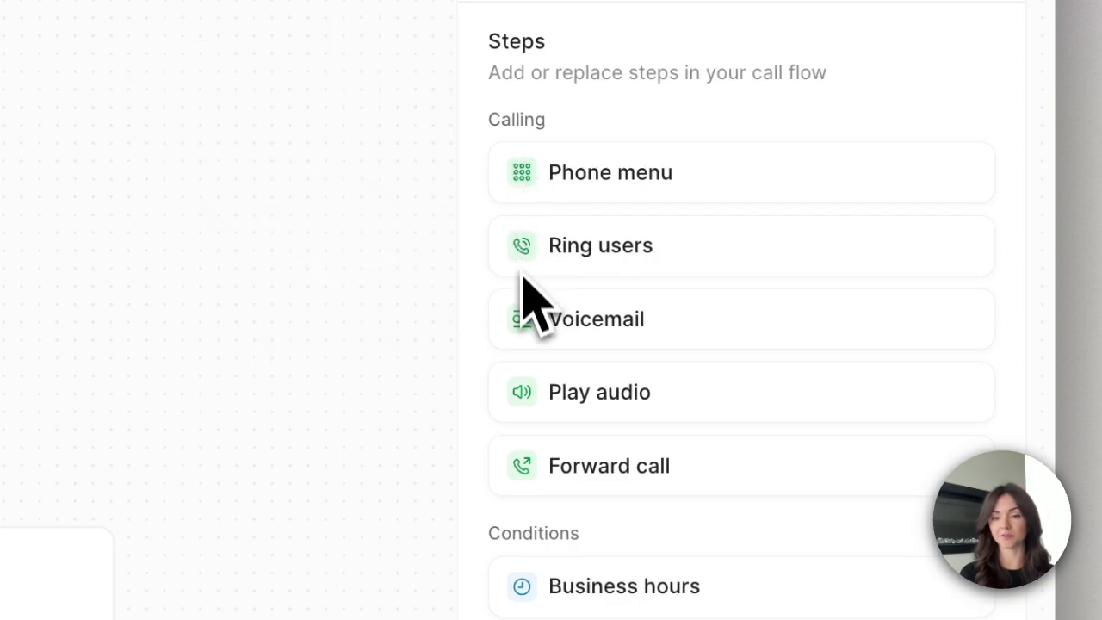
mouse_move(541, 398)
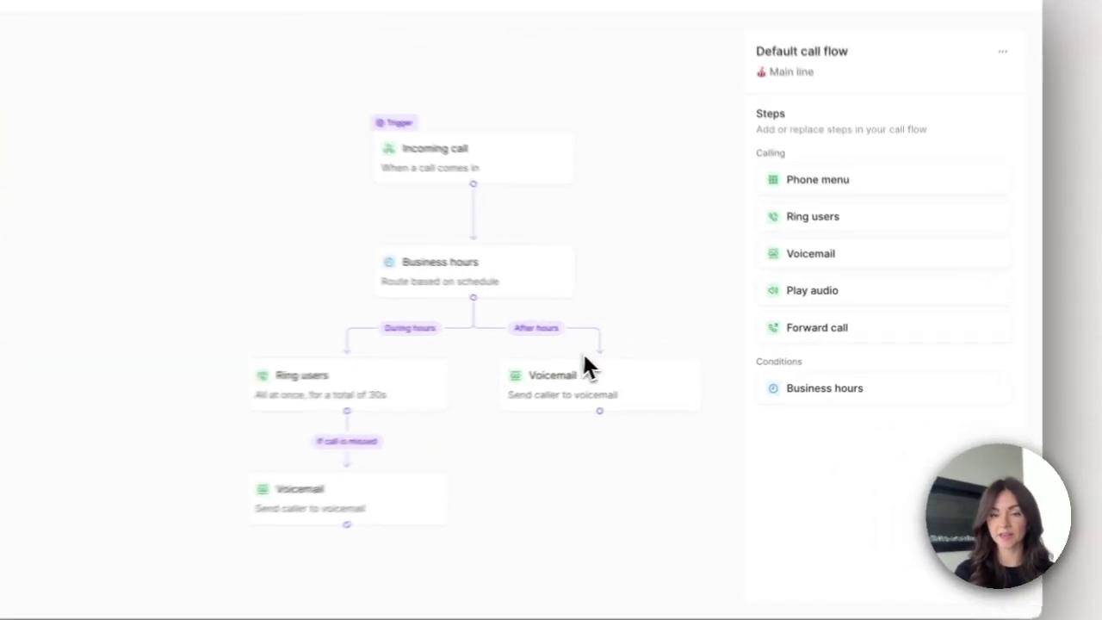
Step: Add a Ring users step before the after-hours Voicemail and set it to ring a single user, choosing the on-call team member
click(671, 344)
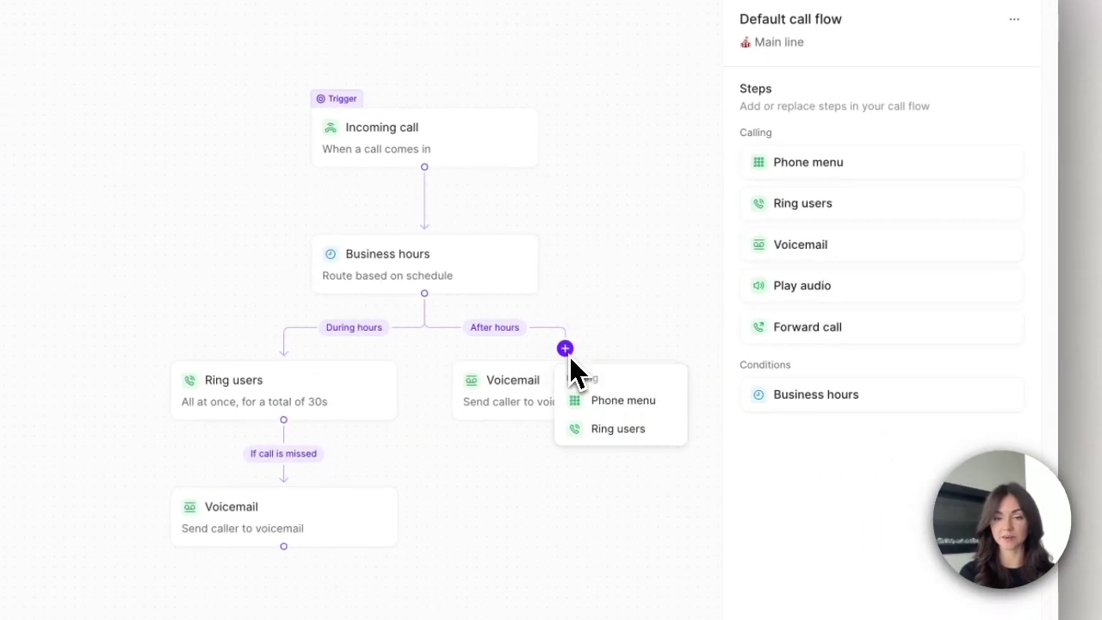
click(592, 429)
click(586, 411)
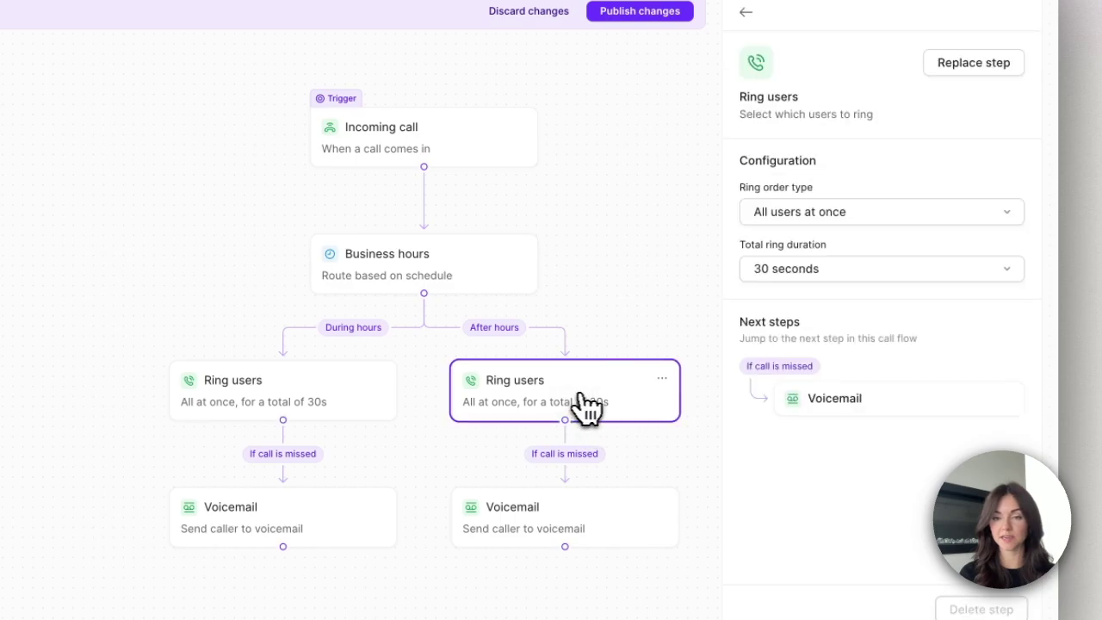
click(785, 215)
click(766, 327)
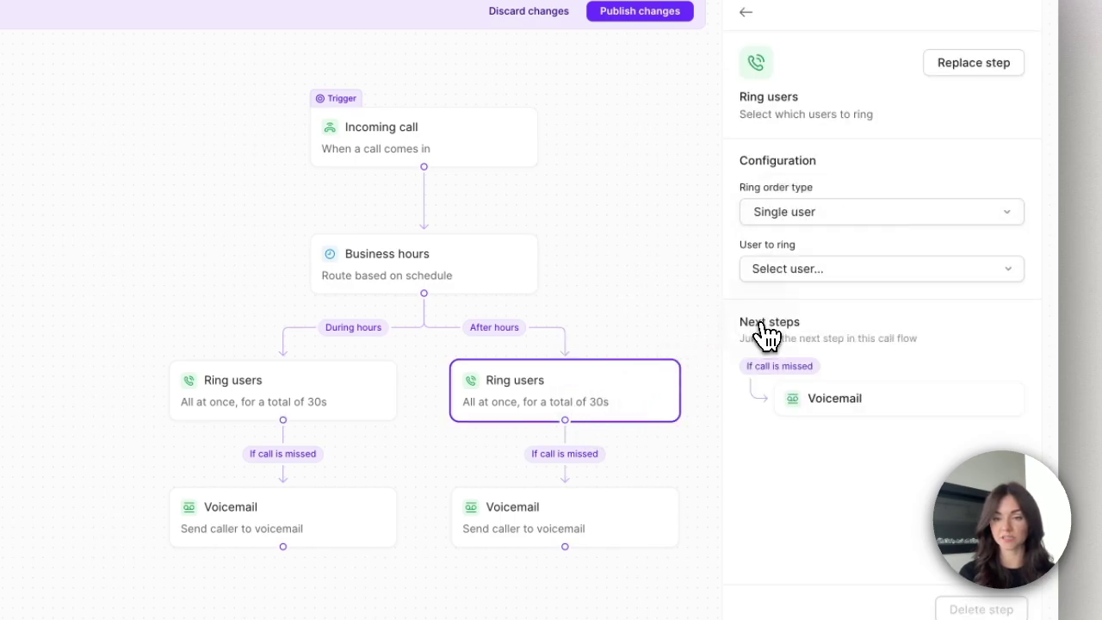
click(780, 274)
click(785, 330)
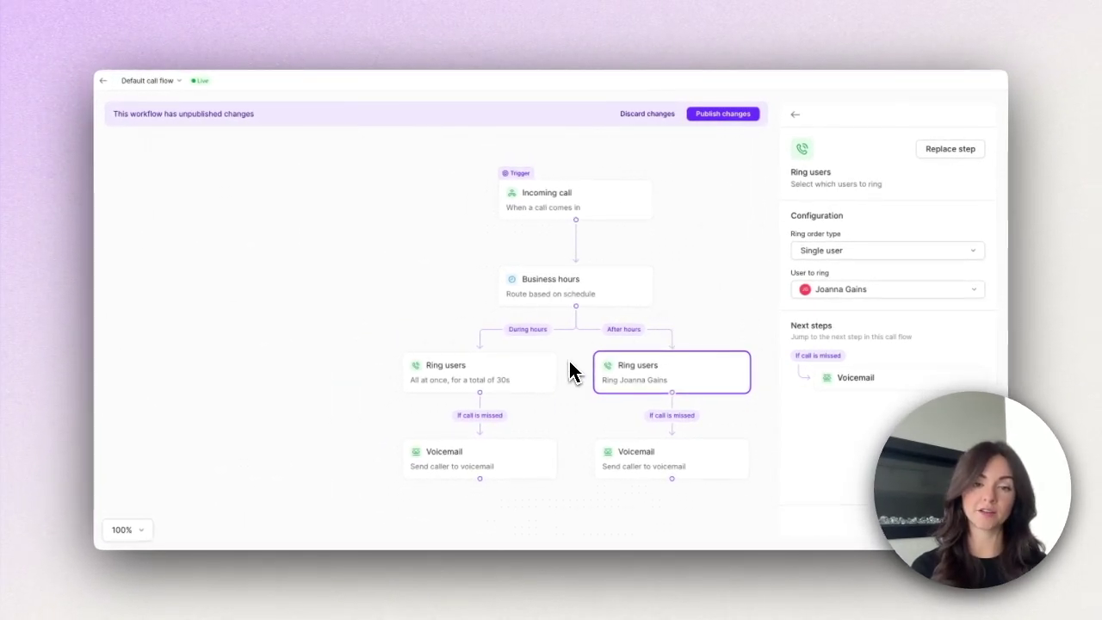
Step: Insert a Phone menu step before the after-hours Ring users step and open its configuration
click(551, 384)
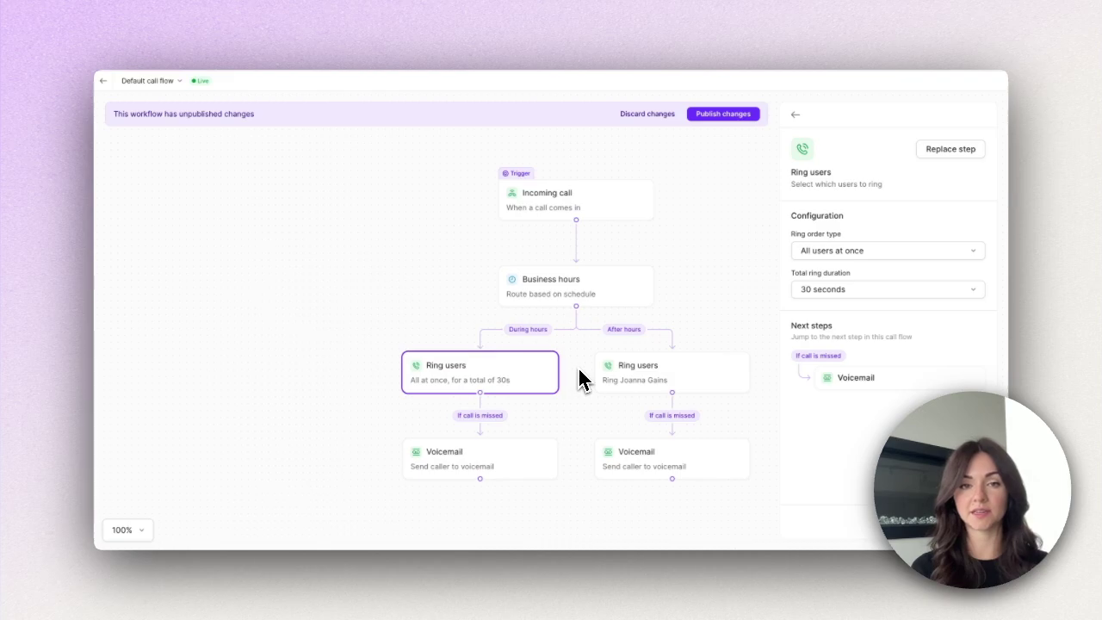
click(615, 375)
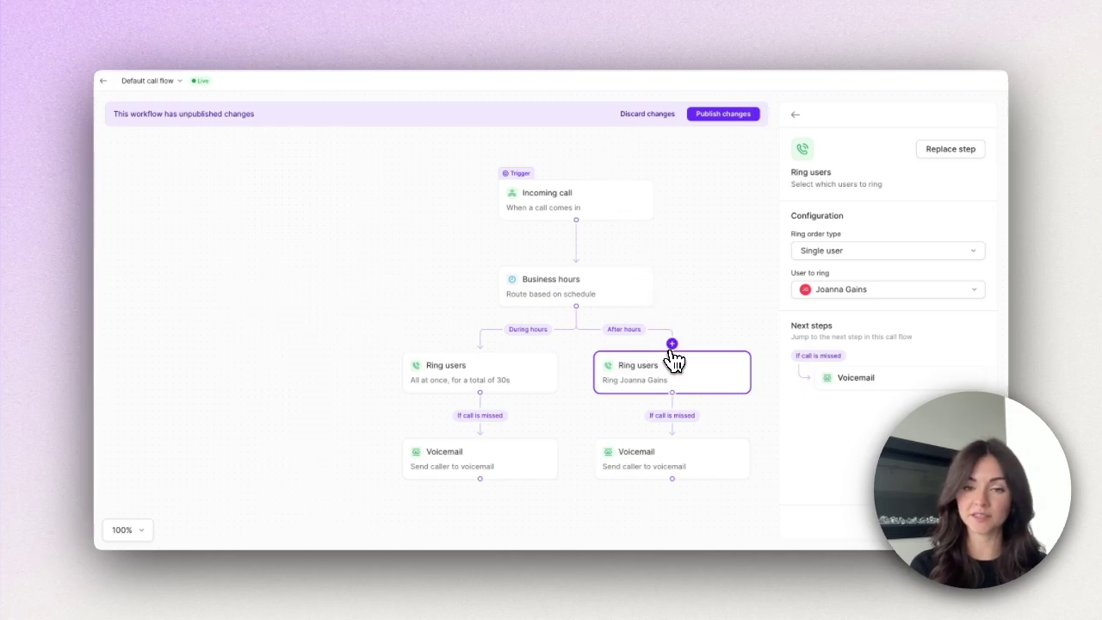
click(671, 344)
click(706, 382)
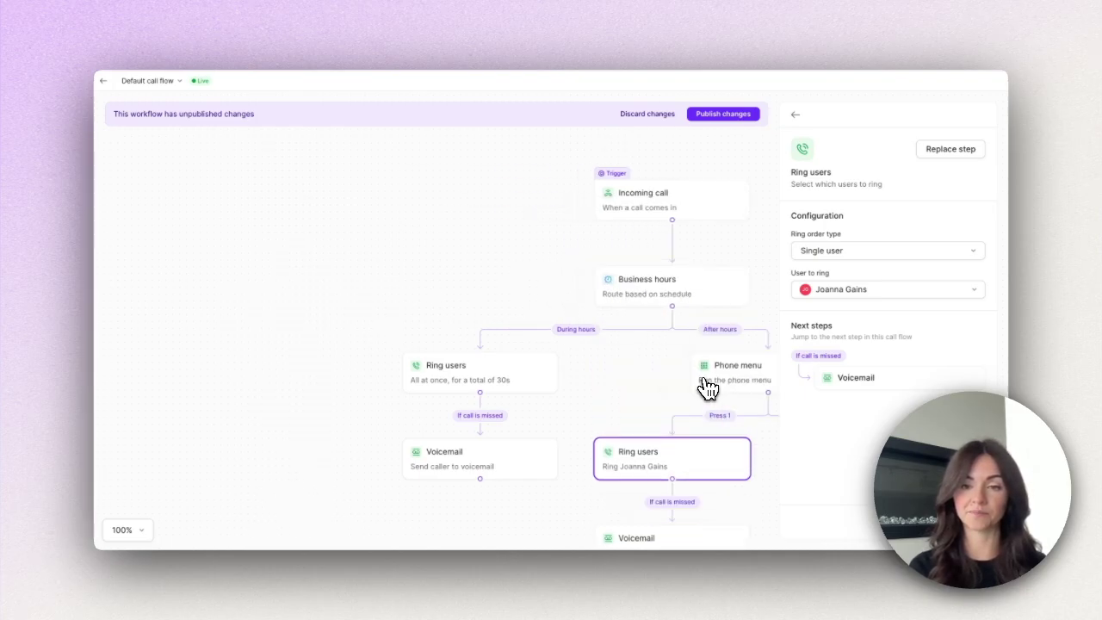
click(743, 372)
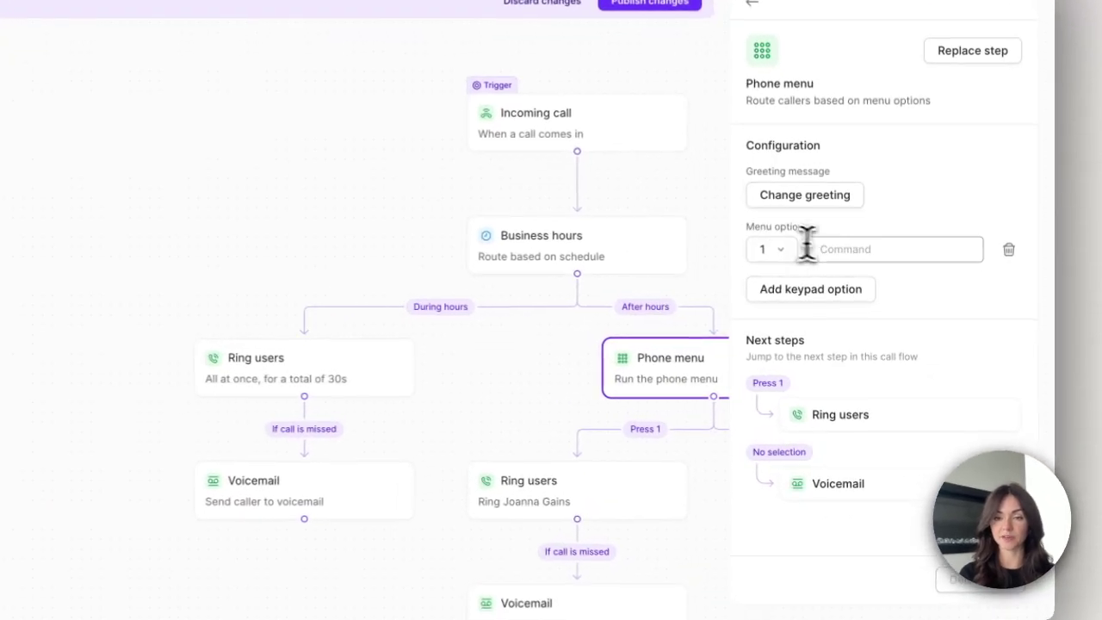
Step: Set the phone menu's keypad options to 1 "Appointment scheduling", 2 "Emergency" and 3 "FAQ"
click(850, 285)
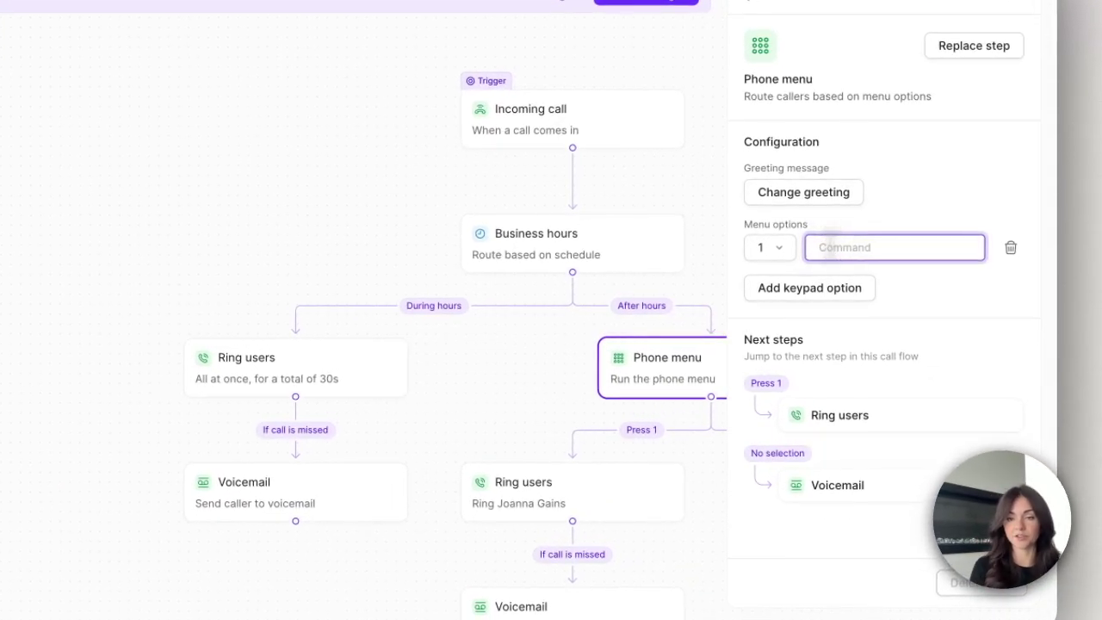
text(Appointment scheduling)
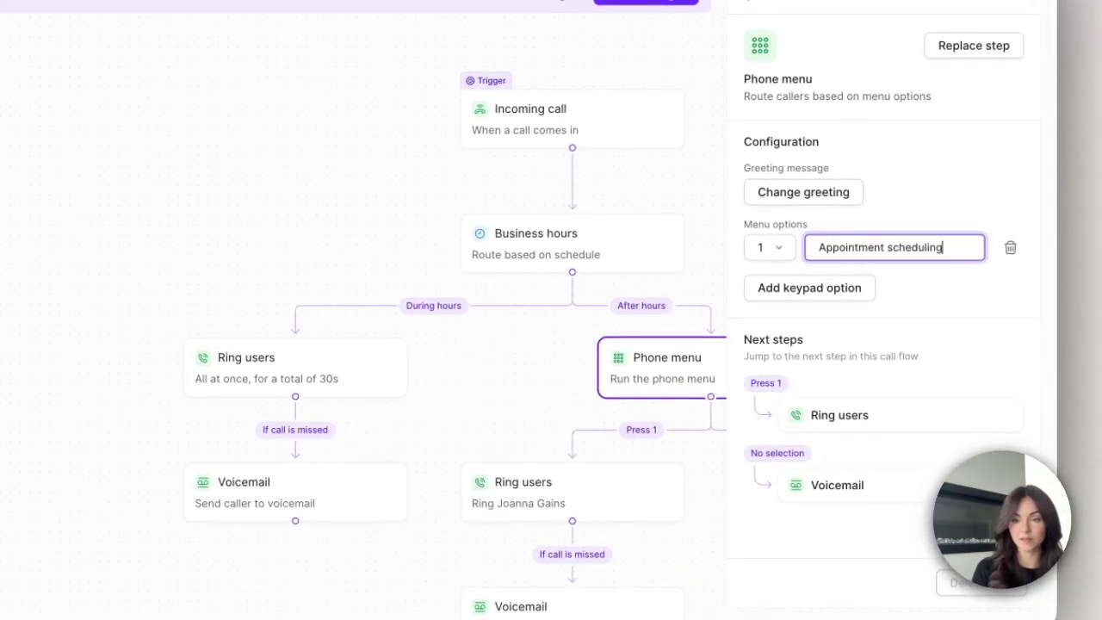
click(796, 291)
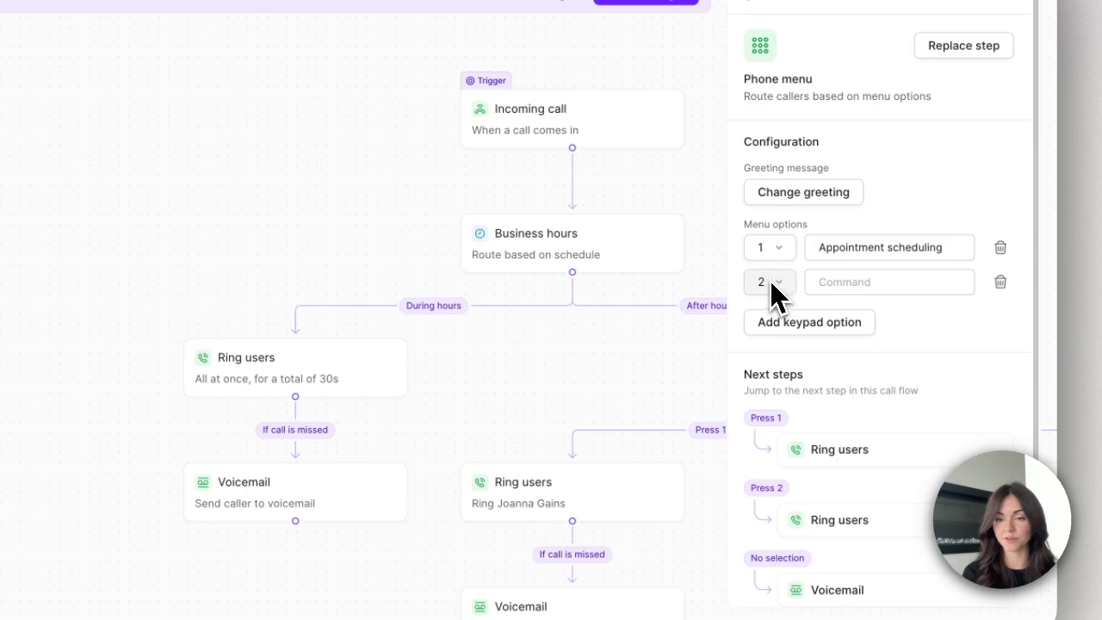
click(866, 281)
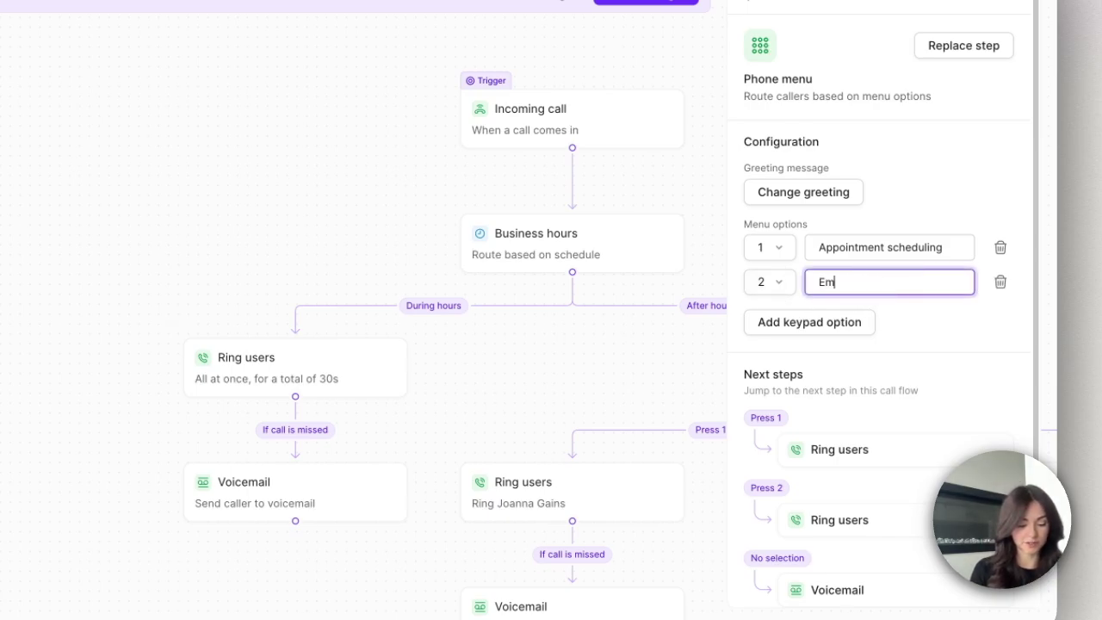
click(840, 323)
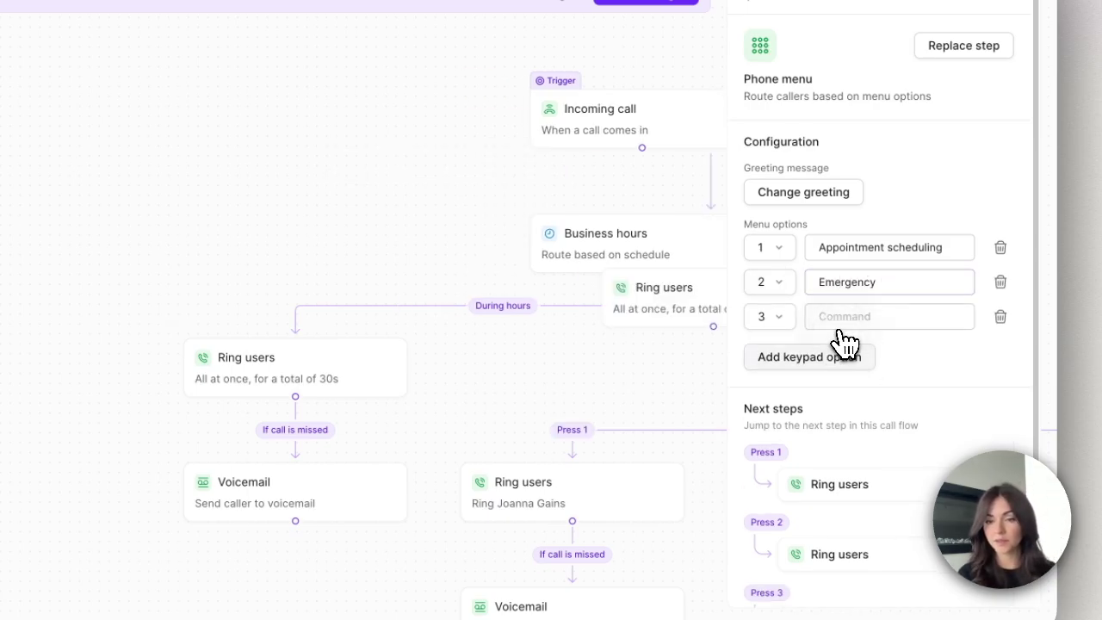
click(866, 316)
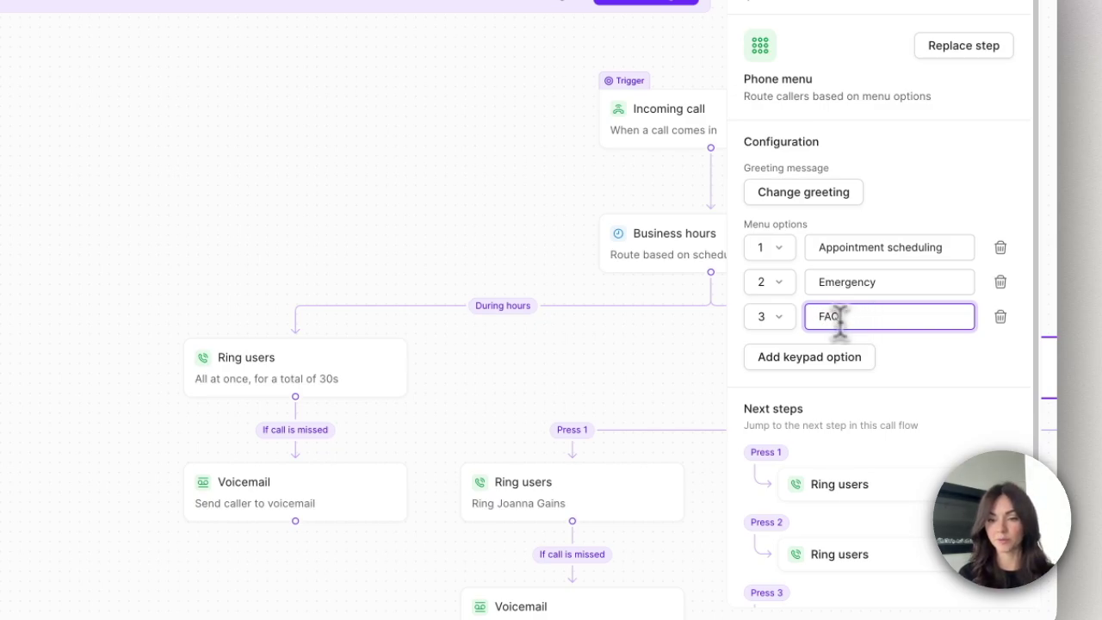
Step: Replace the Ring users step under Press 2 with a Forward call step
scroll(703, 327, right, 2)
scroll(703, 328, right, 10)
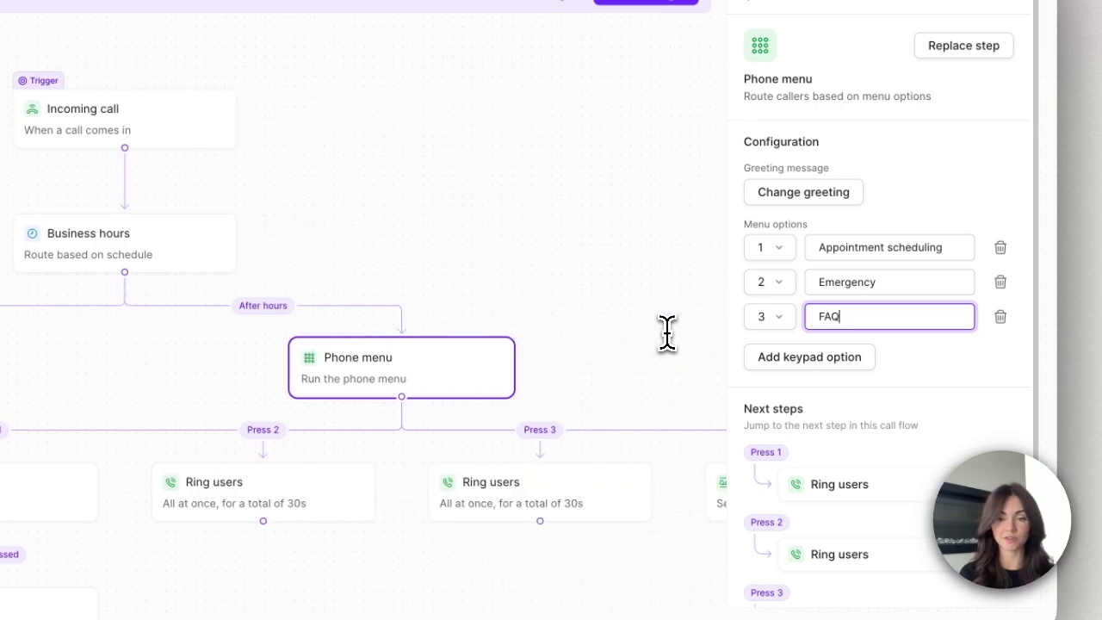
scroll(664, 332, down, 2)
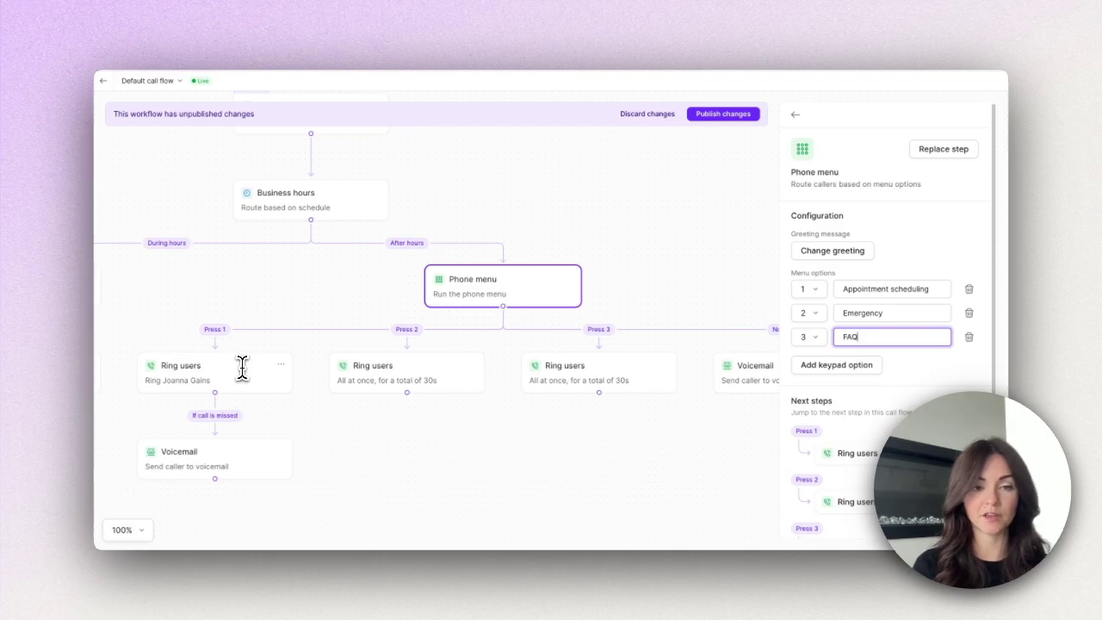
click(455, 375)
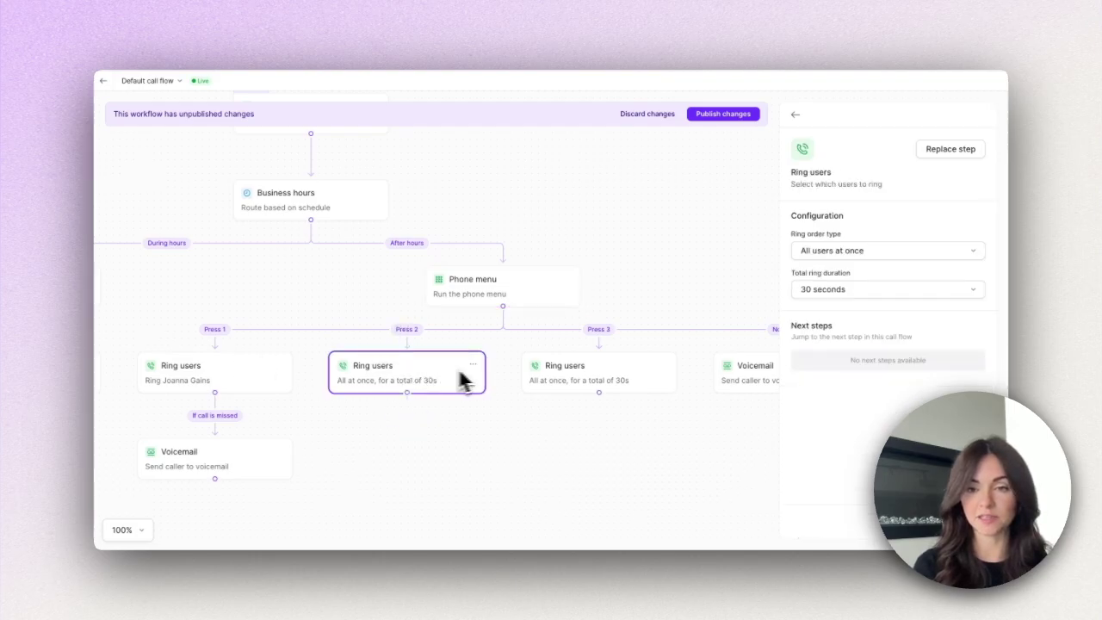
click(473, 365)
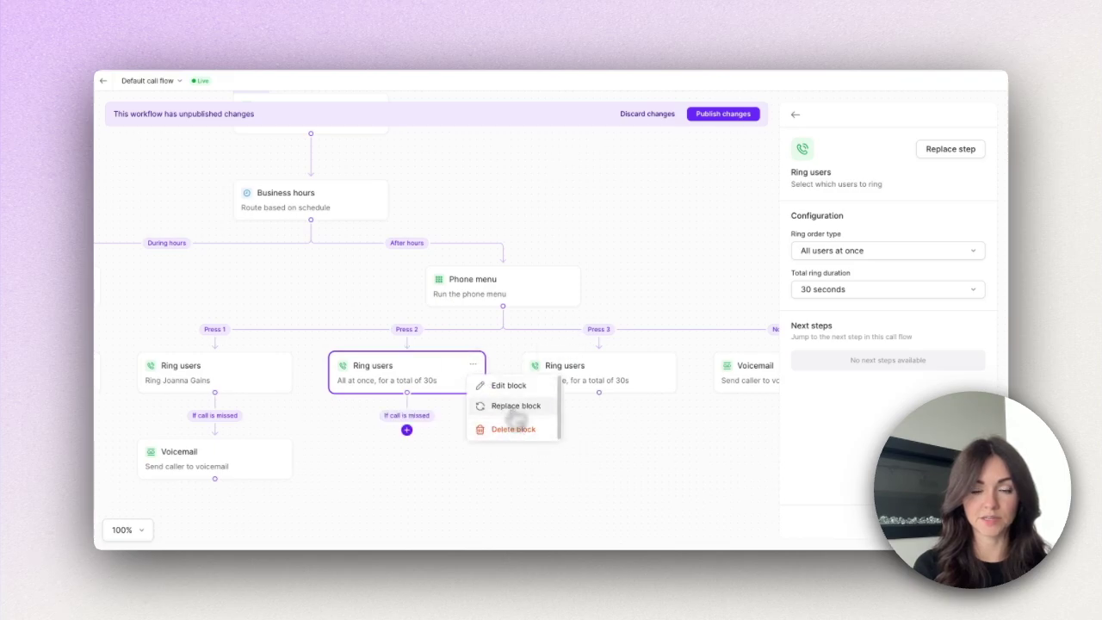
click(515, 405)
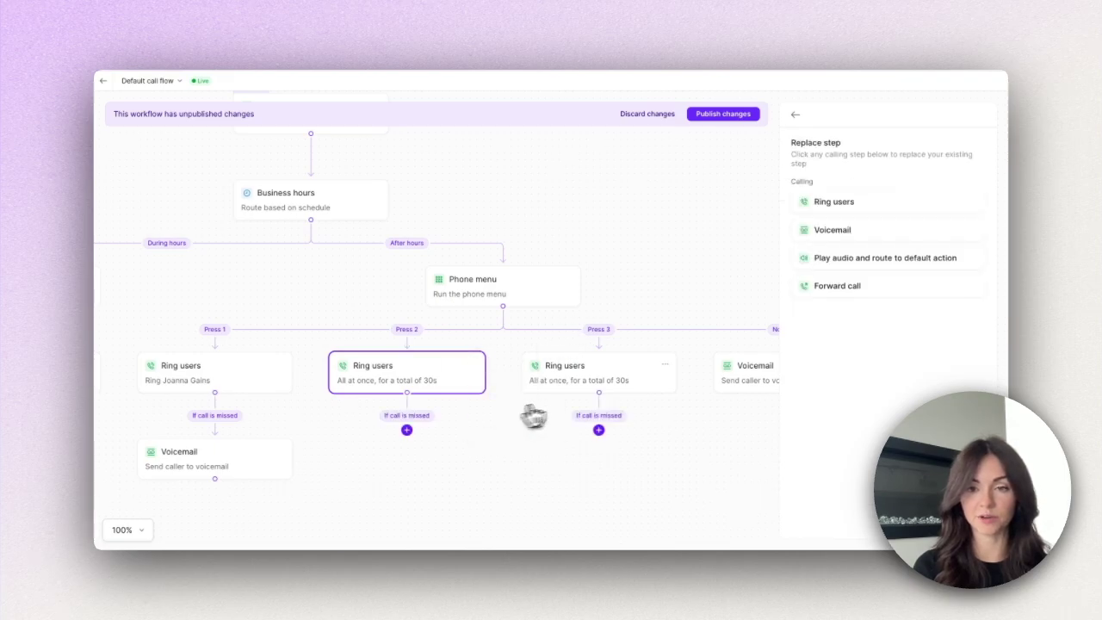
click(825, 285)
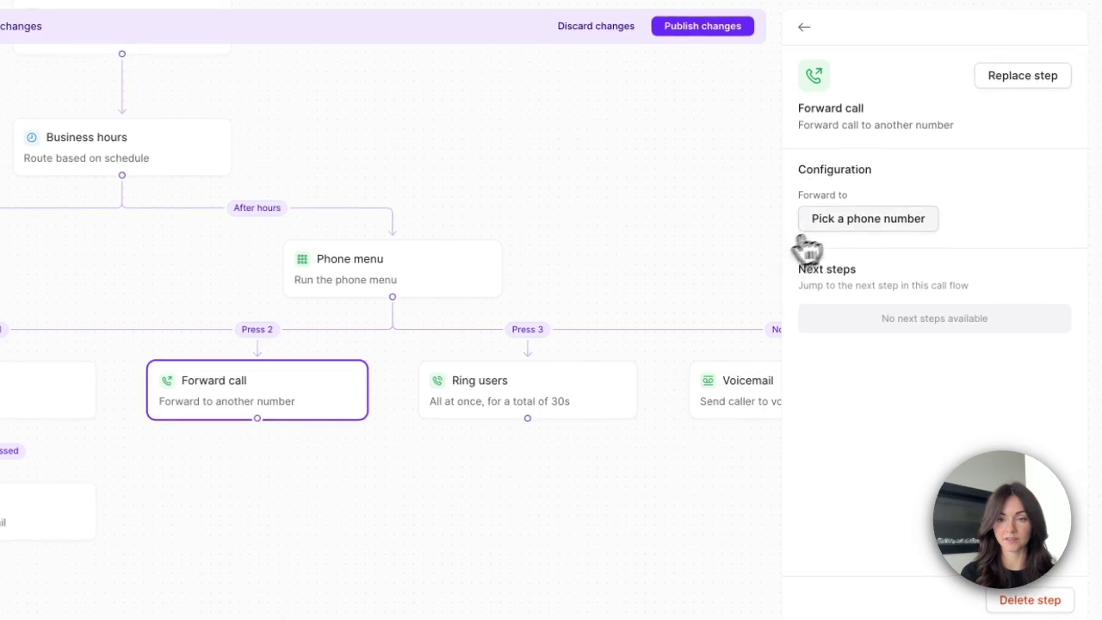
Step: Set the Press 2 Forward call step's destination to the Answering Service inbox
click(835, 223)
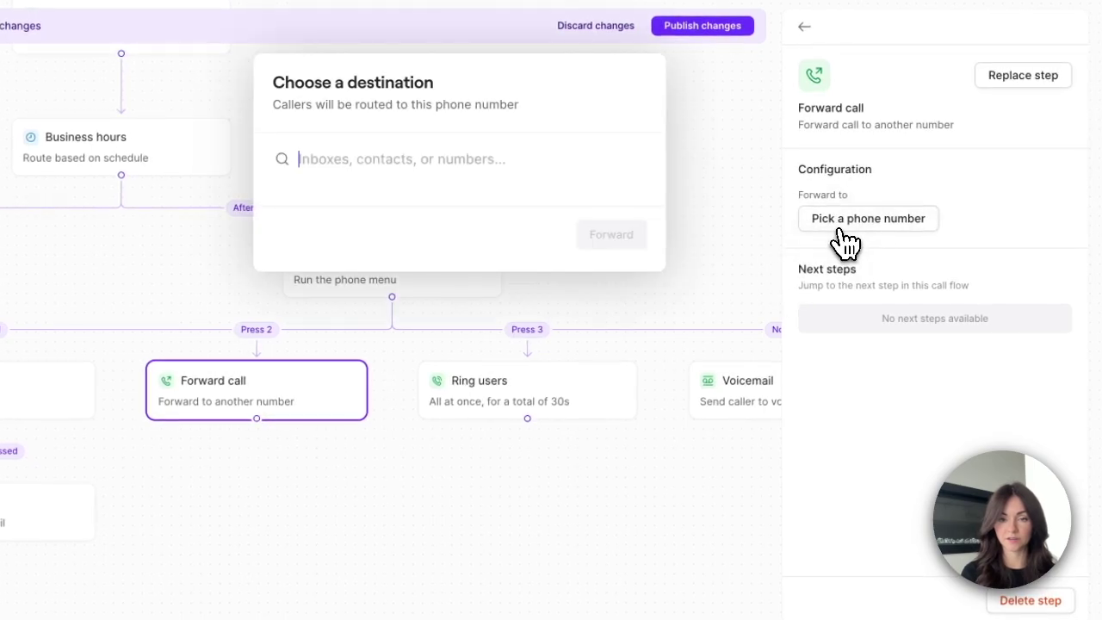
text(answer)
key(Return)
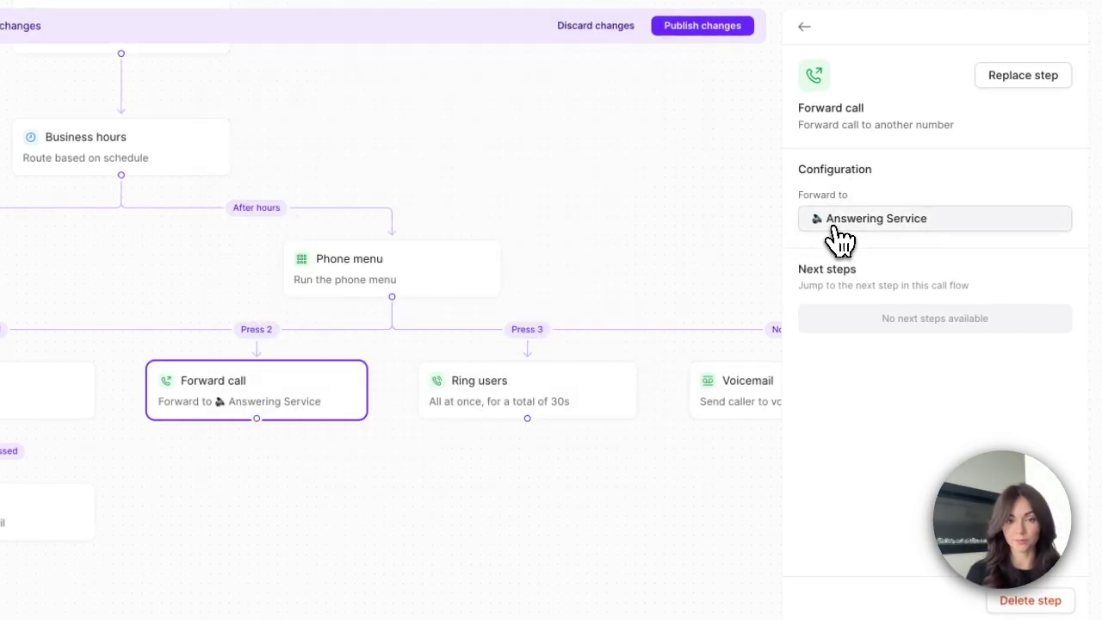
Step: Replace the Ring users step under Press 3 with "Play audio and route to default action"
scroll(680, 430, right, 2)
scroll(637, 434, right, 2)
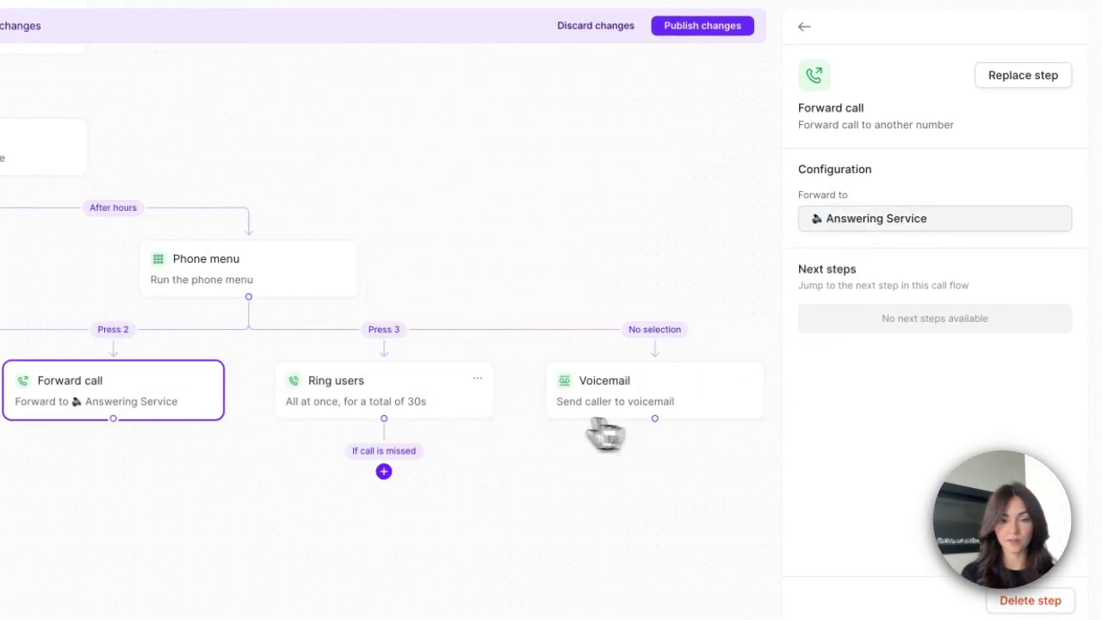
click(469, 380)
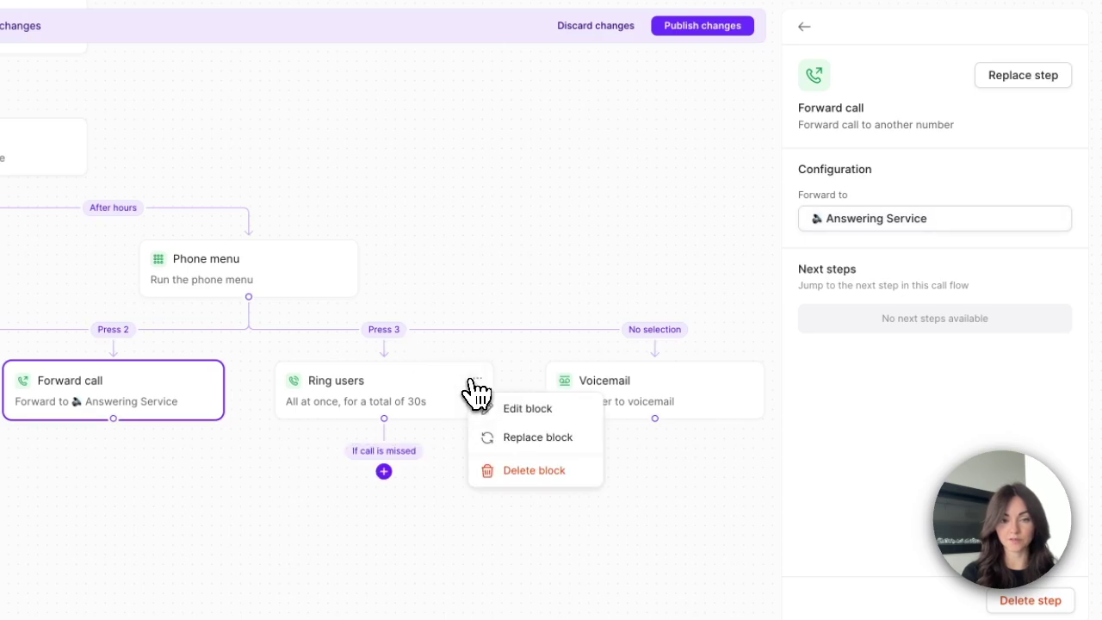
click(524, 438)
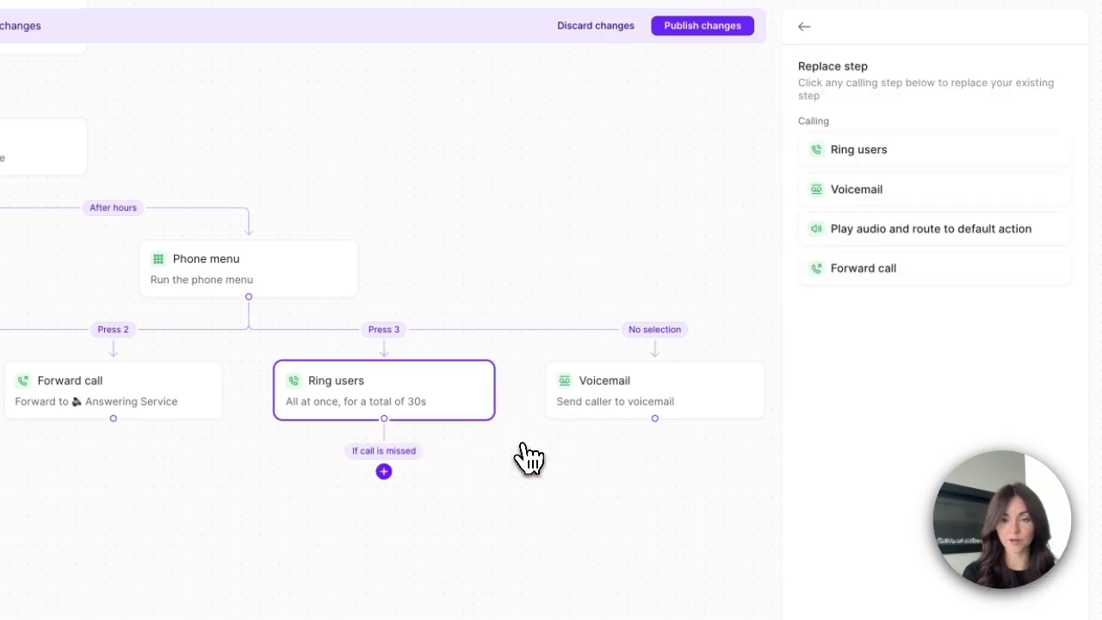
click(865, 229)
Step: Examine the Go to step and the No selection Voicemail step's settings, and fit the whole call flow in view
scroll(183, 486, right, 4)
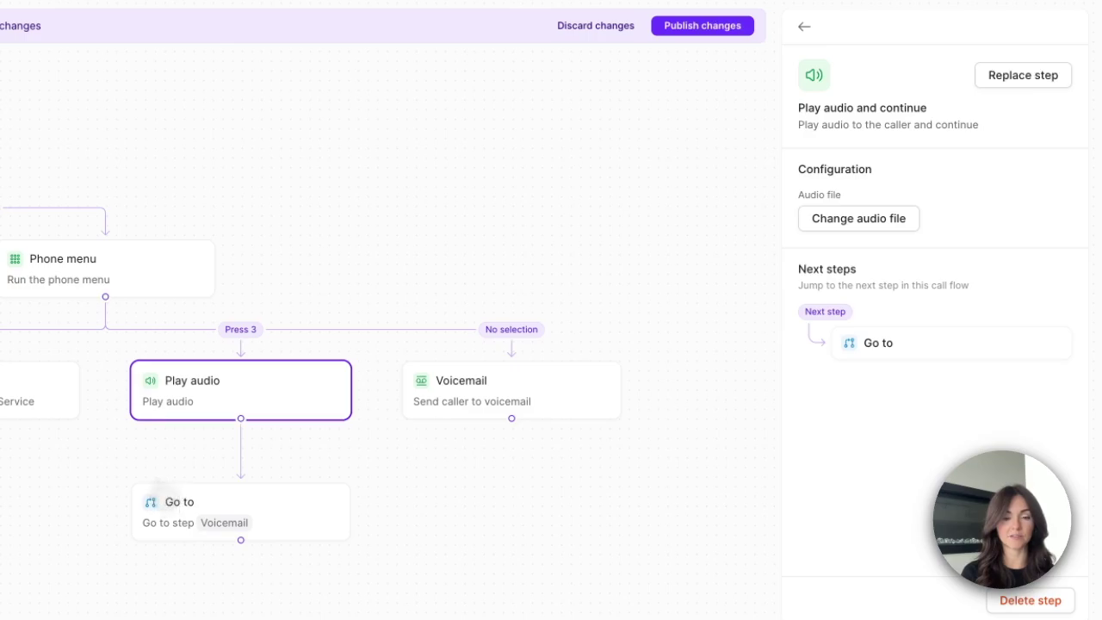
scroll(164, 491, right, 2)
mouse_move(147, 509)
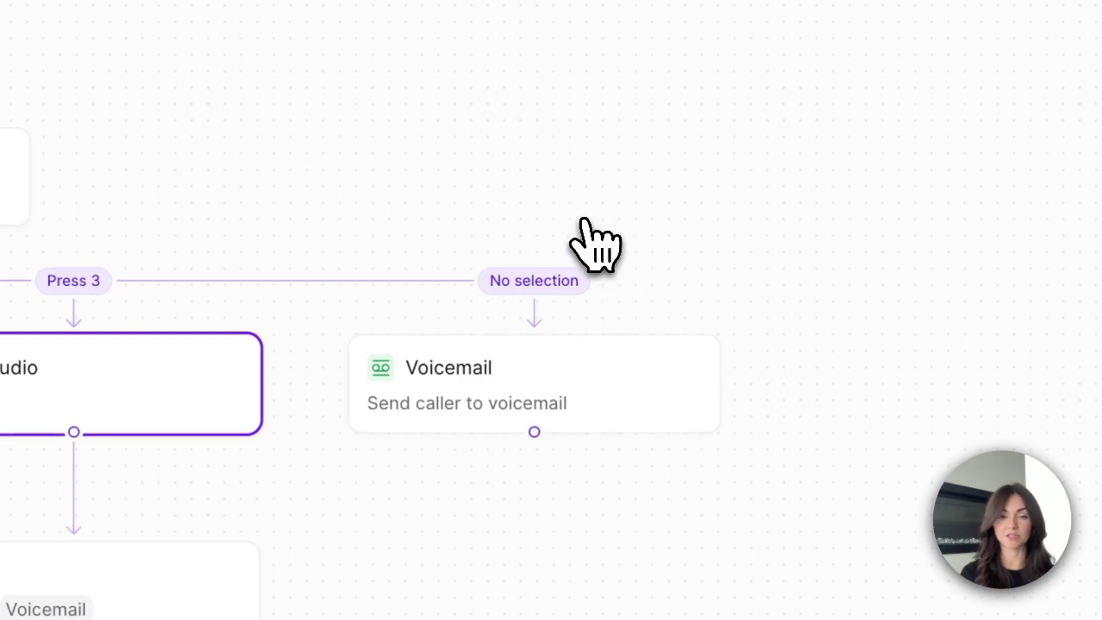
mouse_move(538, 338)
click(520, 403)
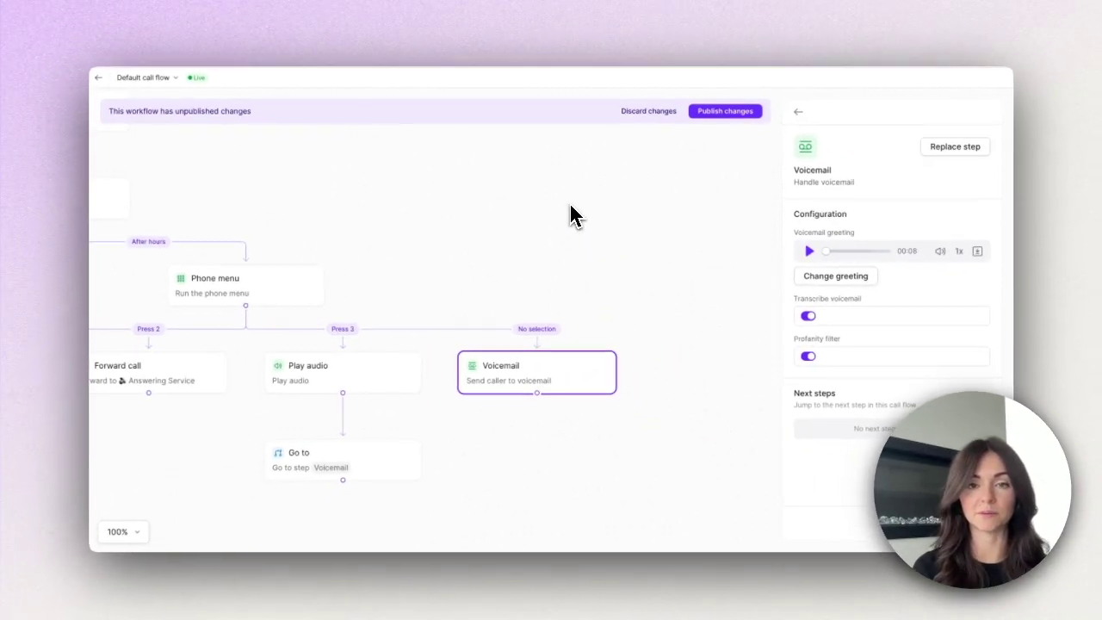
click(566, 152)
click(142, 533)
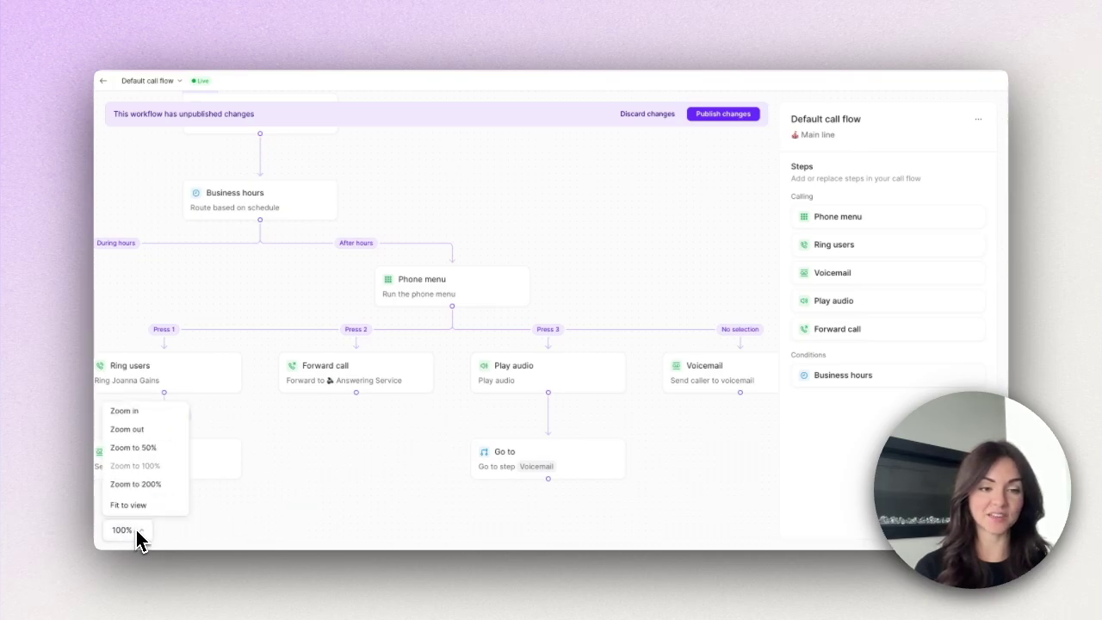
click(133, 505)
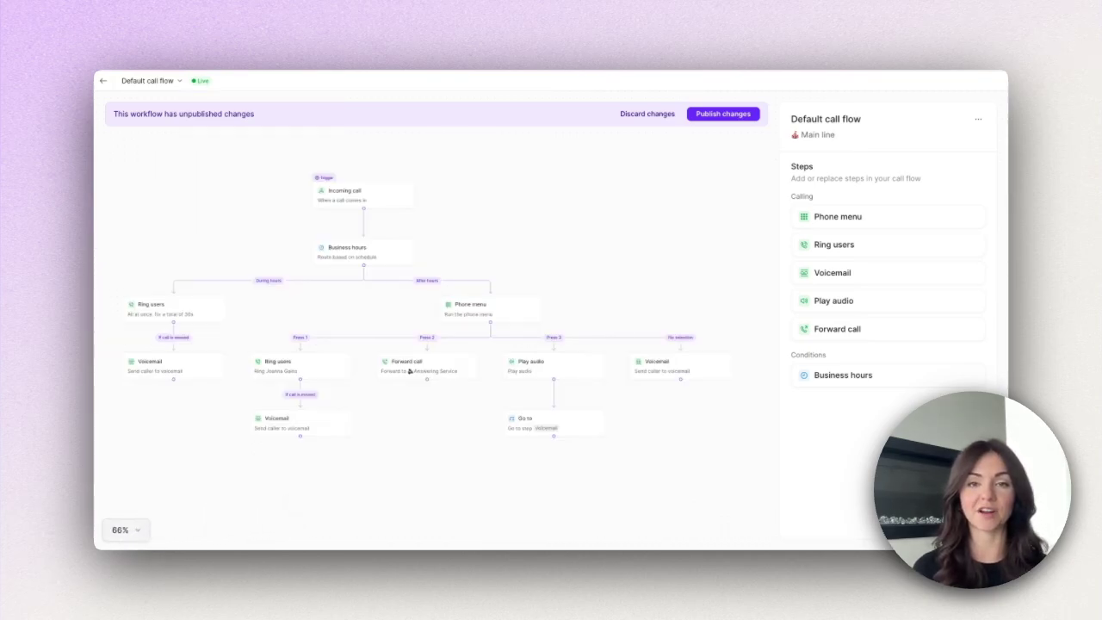